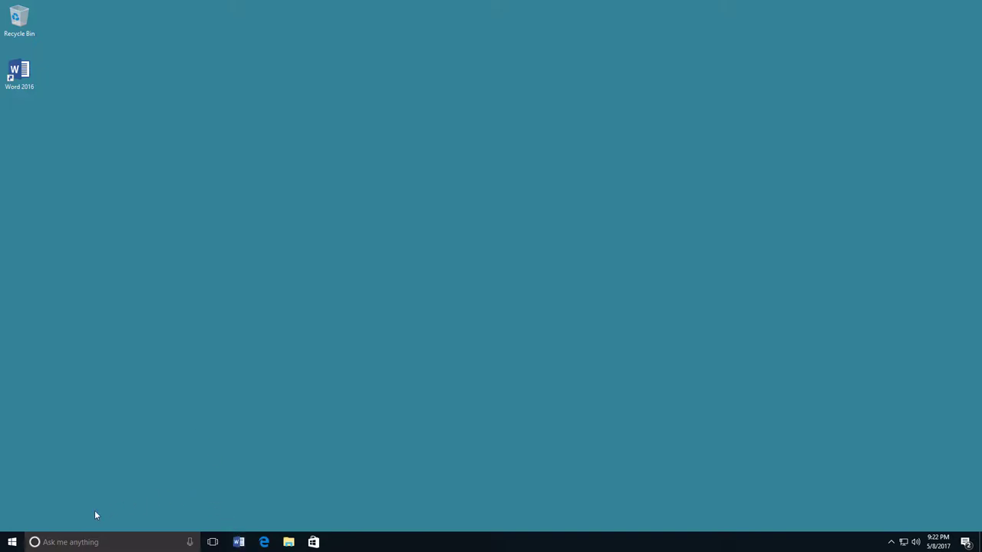
# - Launch Word 2016 from the Start menu's list of installed apps
pyautogui.click(13, 541)
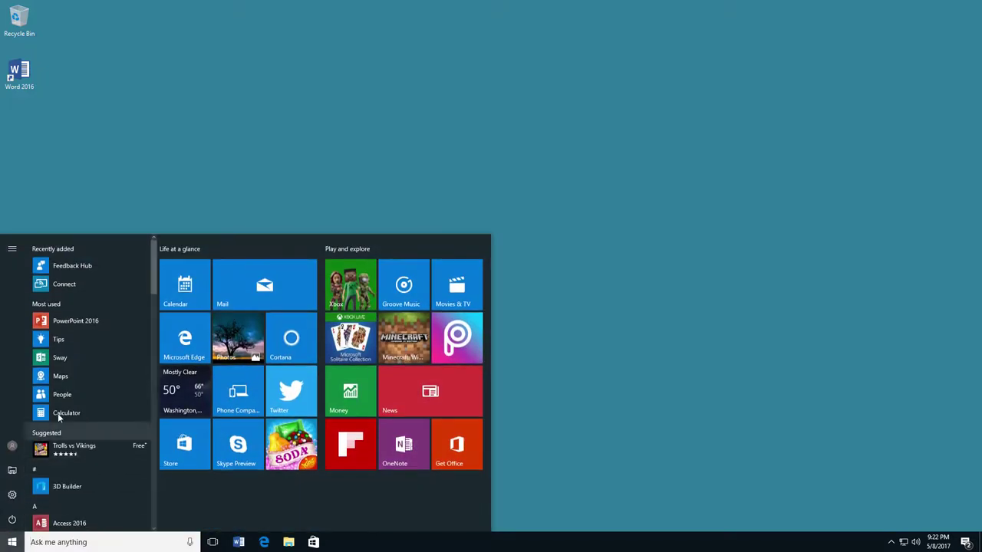
pyautogui.scroll(-15, 79, 345)
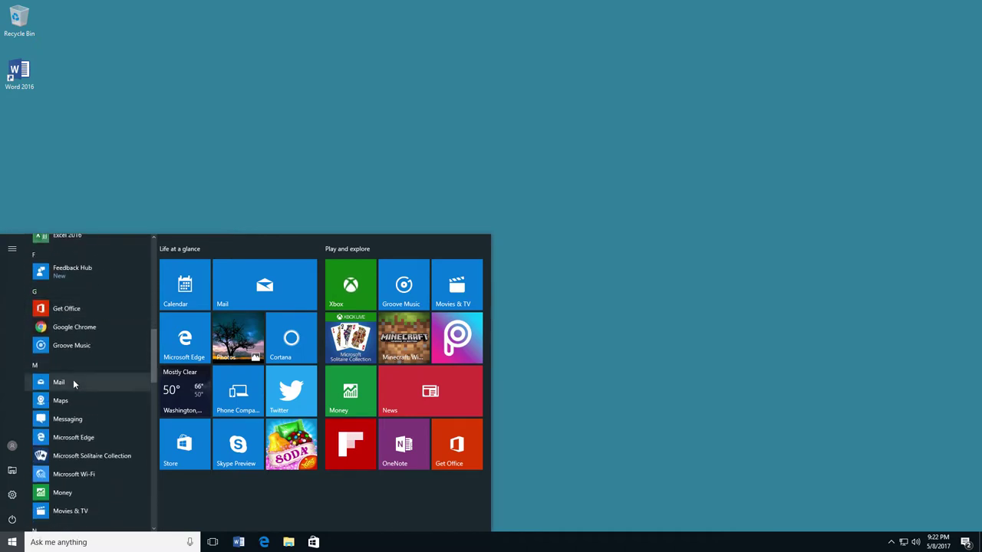
pyautogui.scroll(-8, 74, 381)
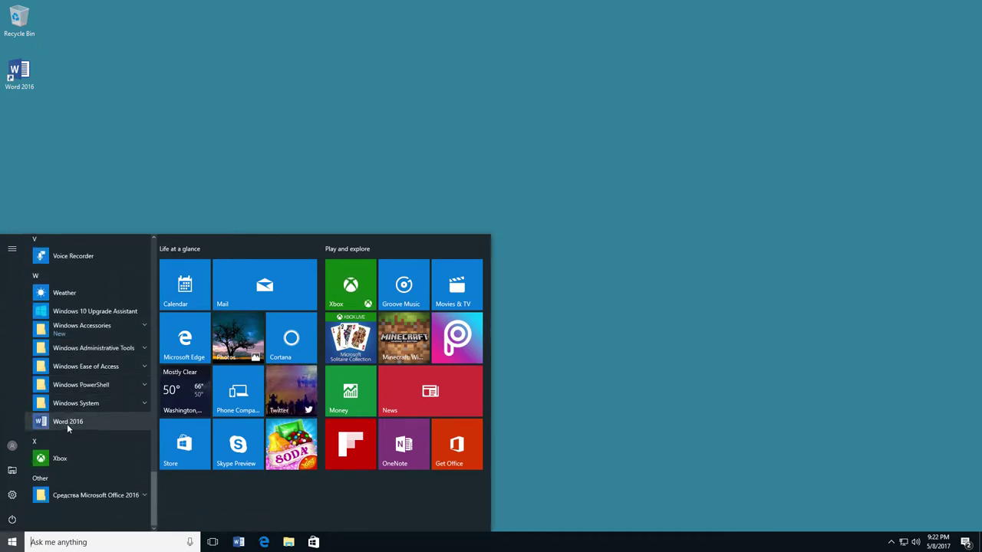
pyautogui.click(66, 422)
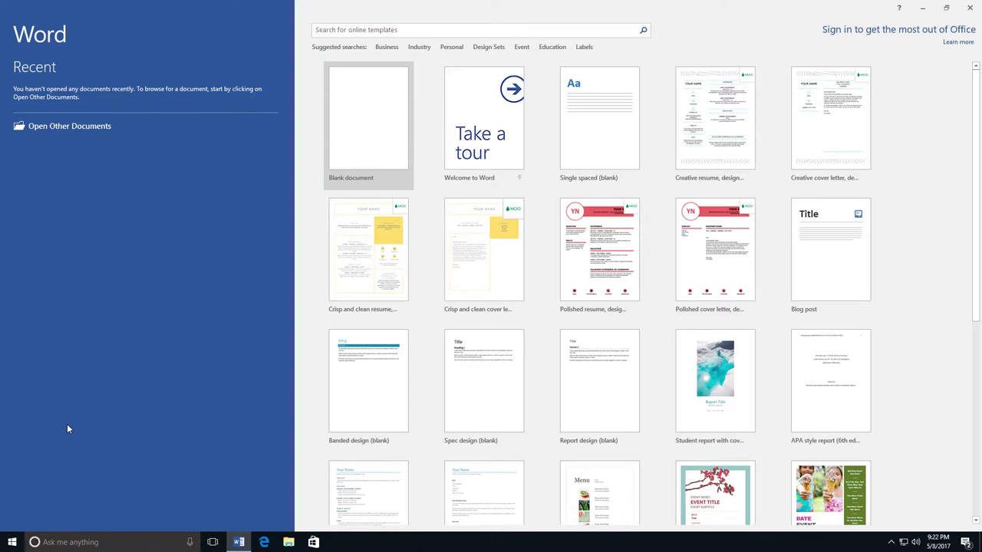
# - Create a new blank document from the Word start screen
pyautogui.click(355, 148)
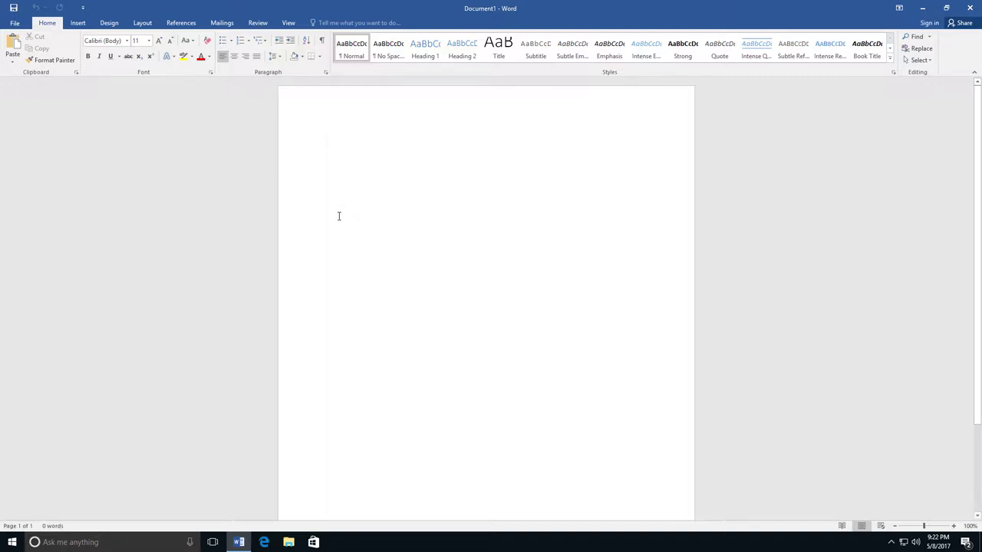
# - Type the author's name, then 'Household Tips for Helping the Environment' below it, fixing the misspelling
pyautogui.write('John Smi')
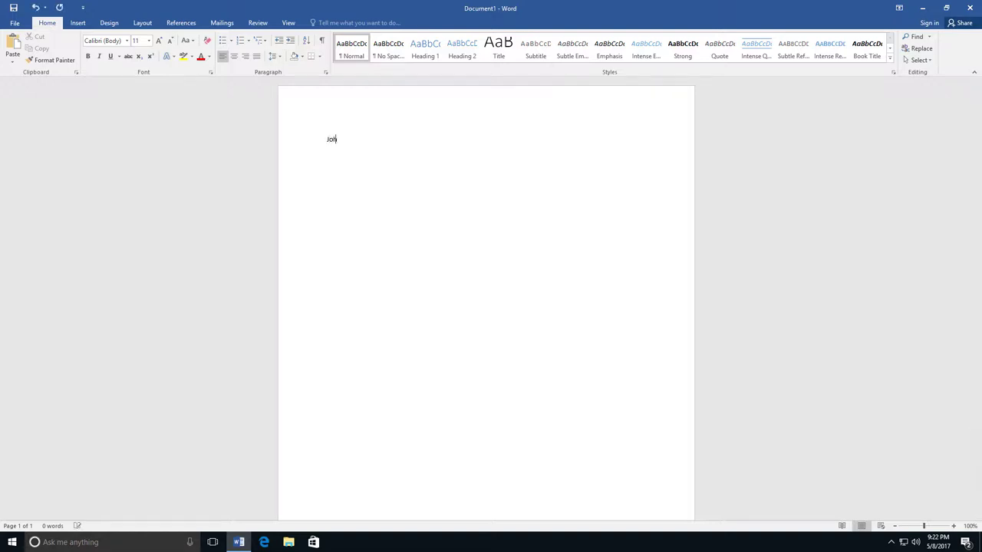
pyautogui.write('th')
pyautogui.press('Return')
pyautogui.write('Household Tips for Helping the Environnment')
pyautogui.press('BackSpace')
pyautogui.press('BackSpace')
pyautogui.press('BackSpace')
pyautogui.press('BackSpace')
pyautogui.press('BackSpace')
pyautogui.write('ment')
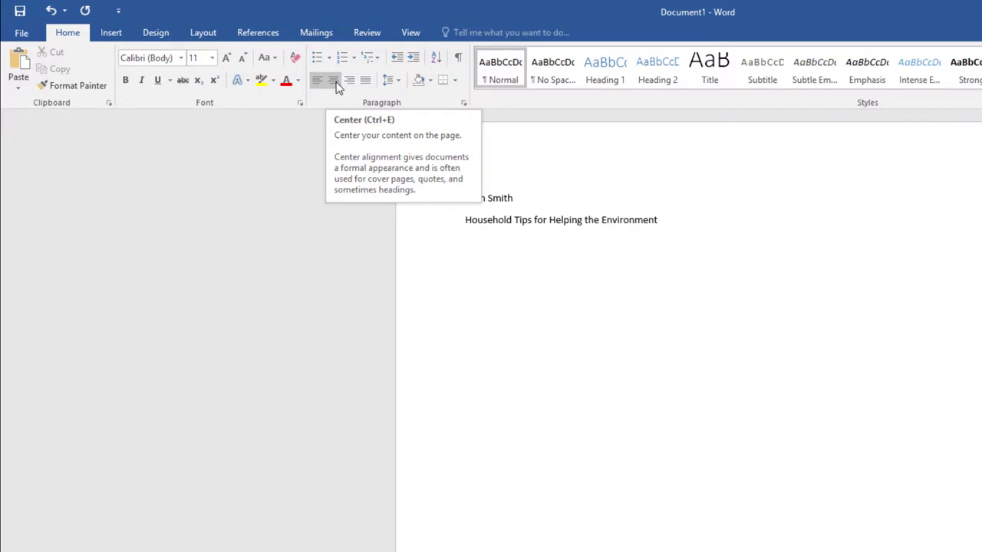
# - Center the title line and remove the extra empty line beneath it
pyautogui.click(334, 81)
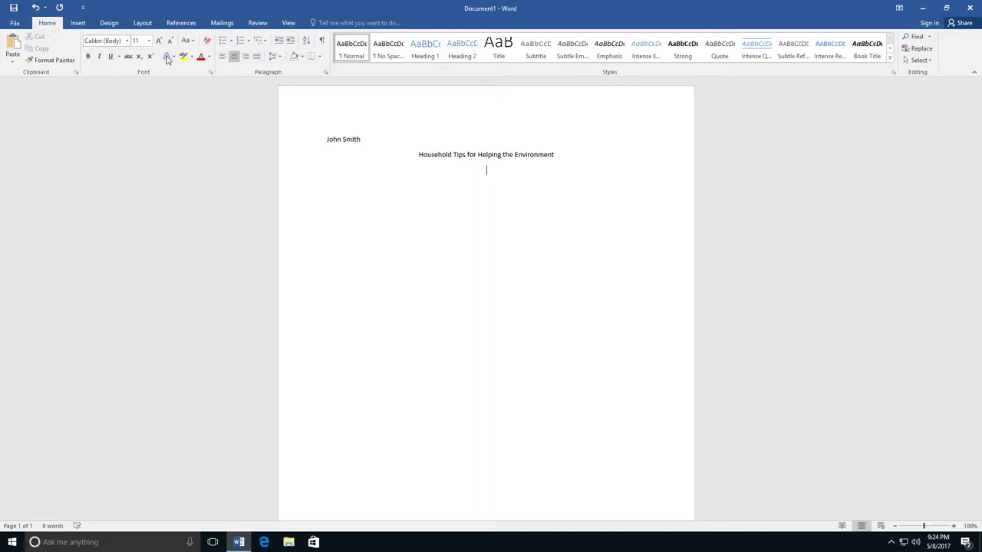
pyautogui.press('Tab')
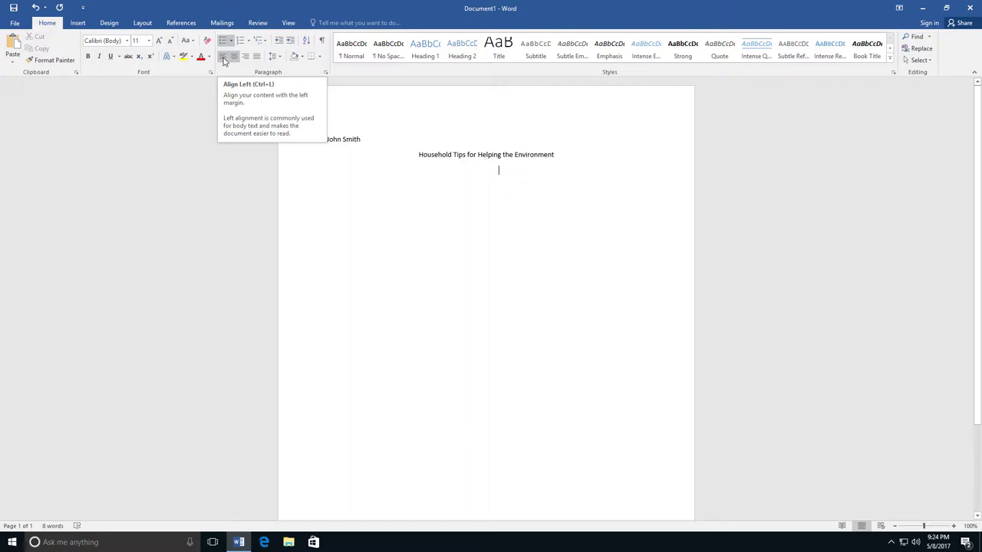
pyautogui.click(223, 58)
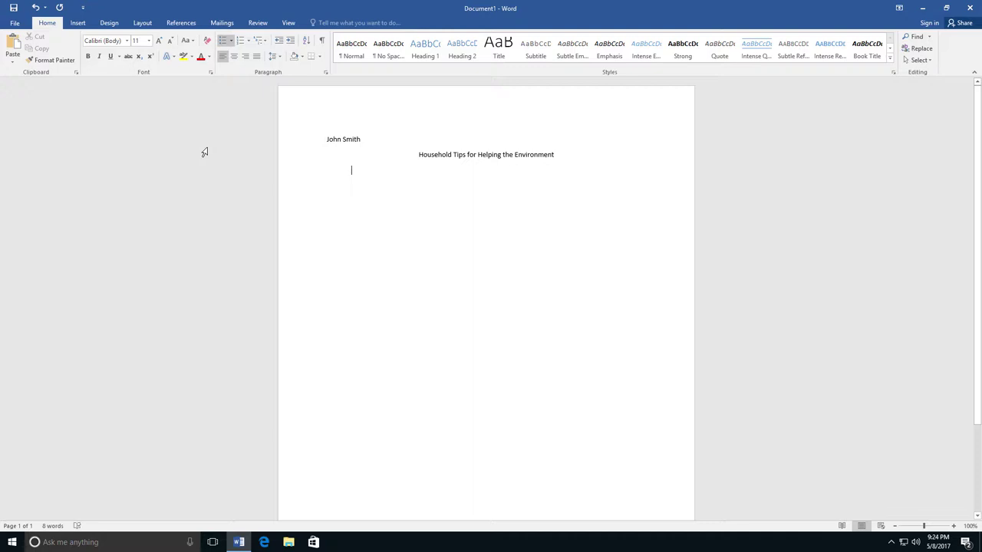
pyautogui.press('BackSpace')
pyautogui.press('BackSpace')
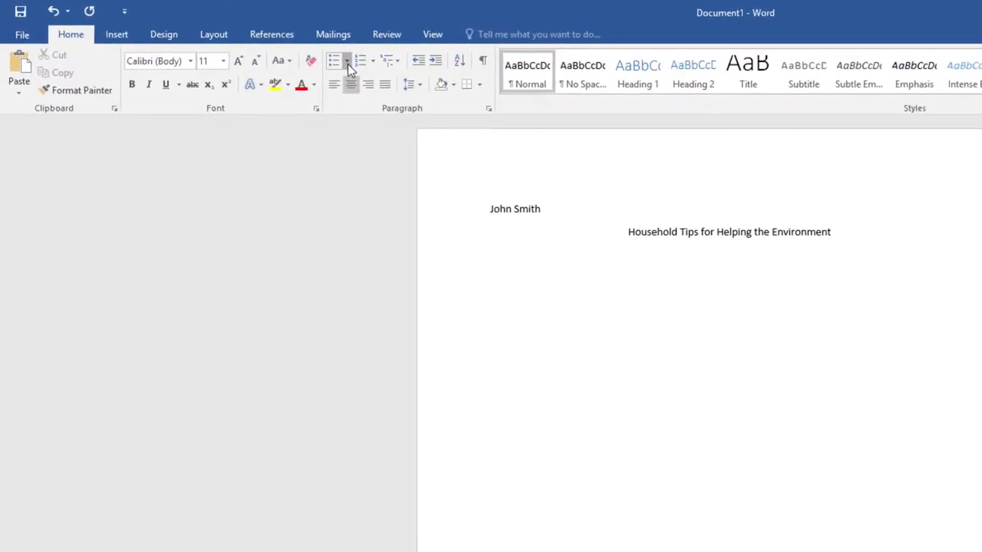
# - Add solid round bullets: Recycle Garbage, Turn the water off when you brush your teeth, Turn off the lights
pyautogui.click(347, 62)
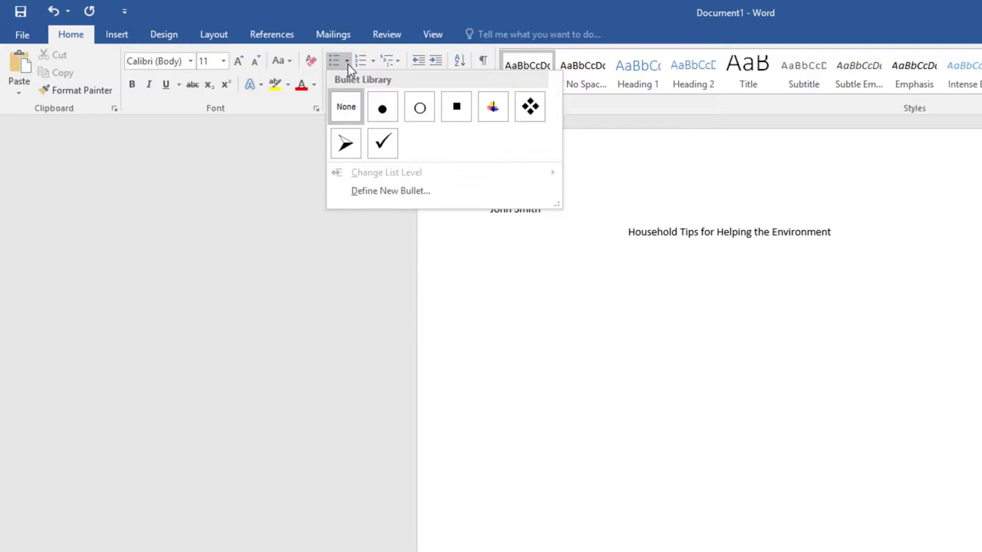
pyautogui.click(386, 105)
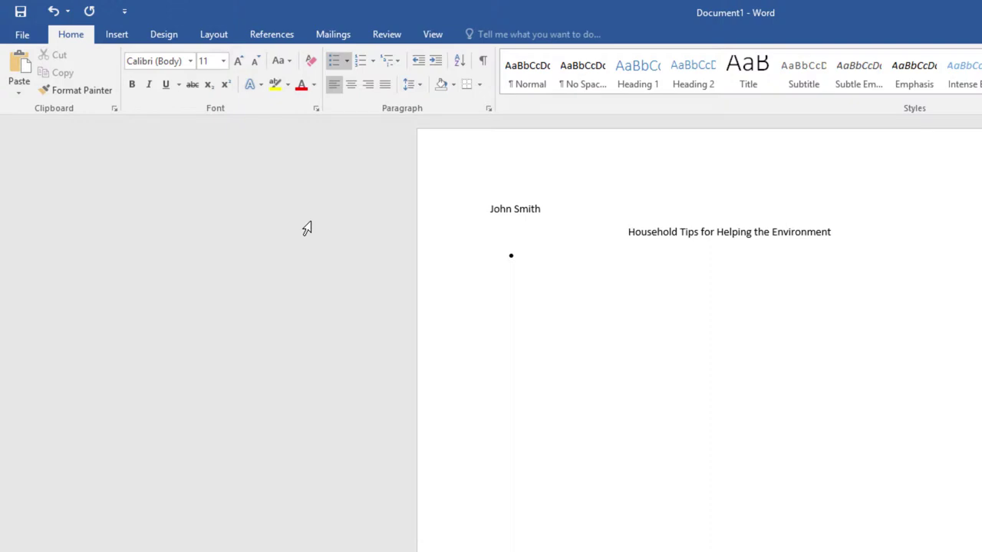
pyautogui.write('Recycle Garbage Turn the water off when you brush y')
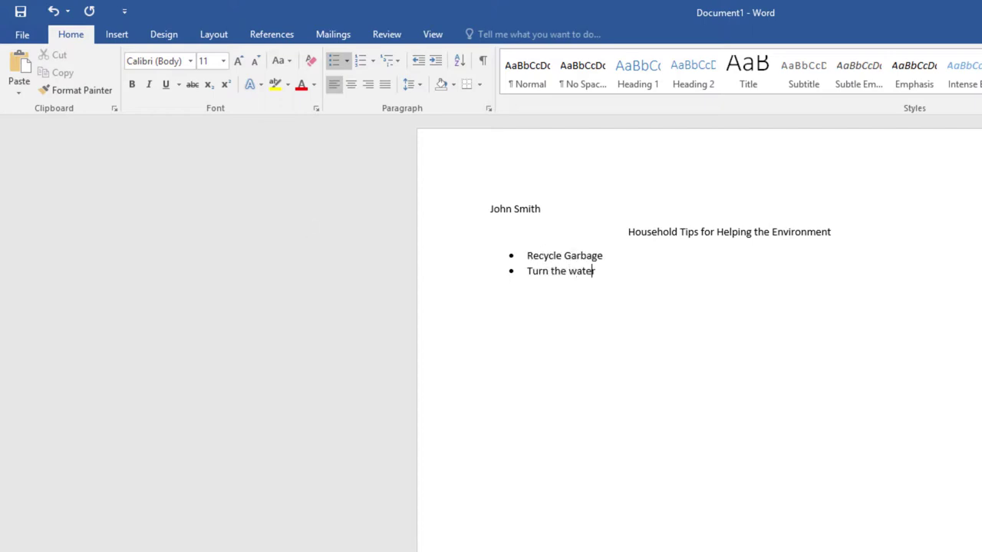
pyautogui.write('our teeth')
pyautogui.press('Return')
pyautogui.write('Turn off the lights')
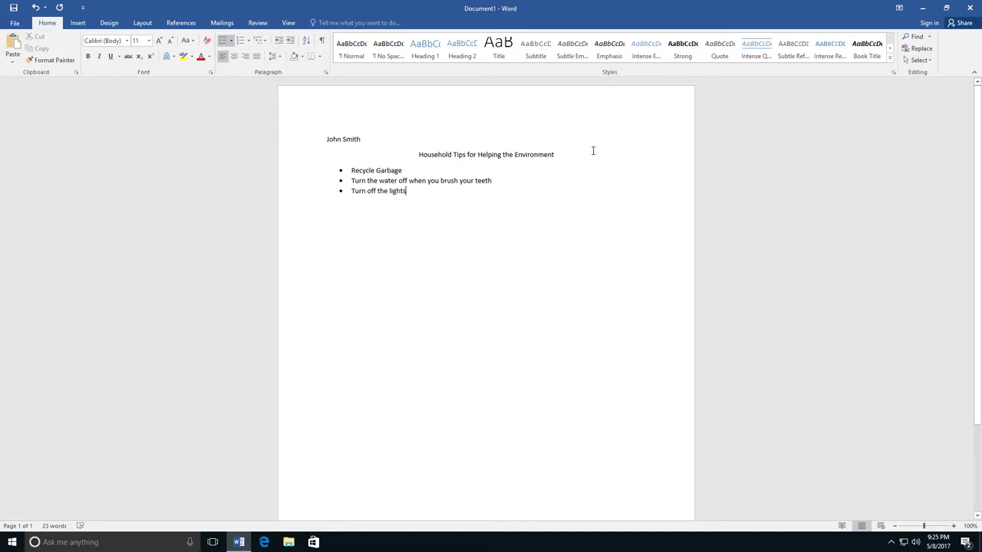
# - Make the title line bold and grow its font twice to 14 pt
pyautogui.moveTo(559, 157); pyautogui.dragTo(436, 157)
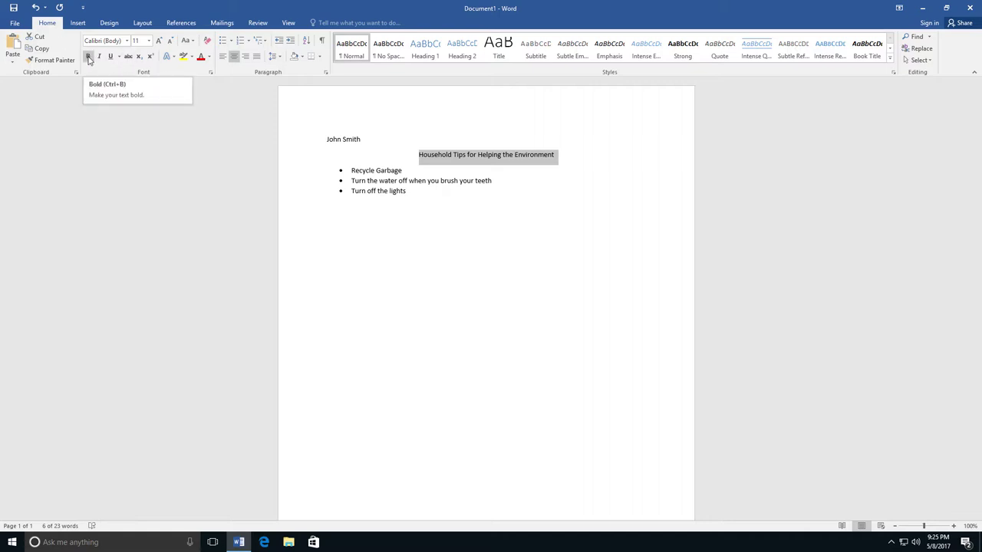
pyautogui.click(88, 58)
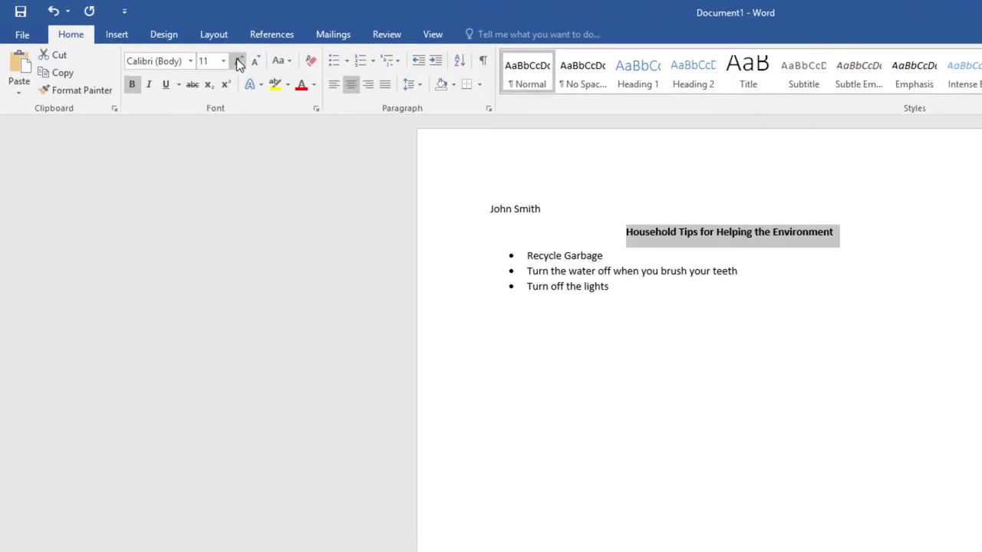
pyautogui.click(237, 58)
pyautogui.click(237, 59)
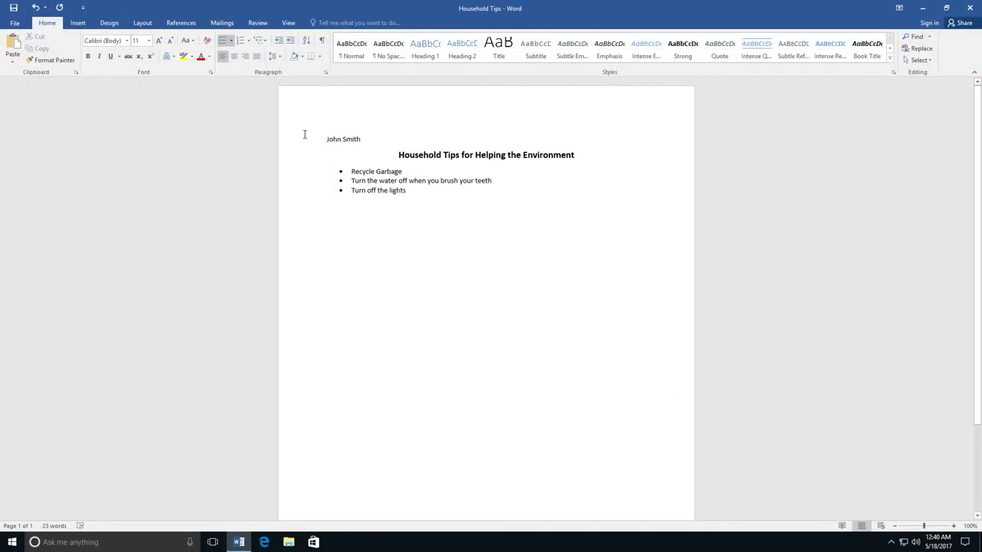
# - Select all the text and apply 2.0 line spacing
pyautogui.tripleClick(305, 134)
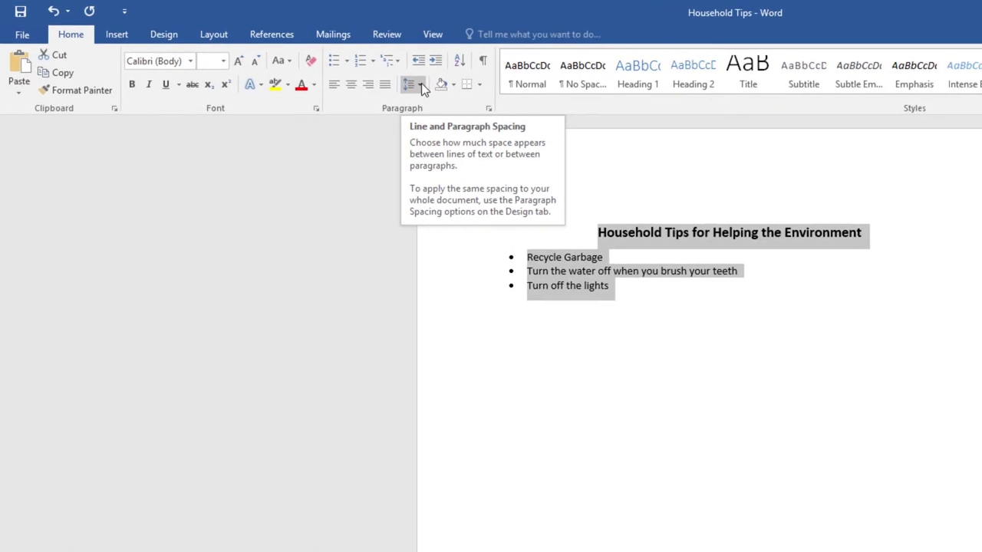
pyautogui.click(421, 84)
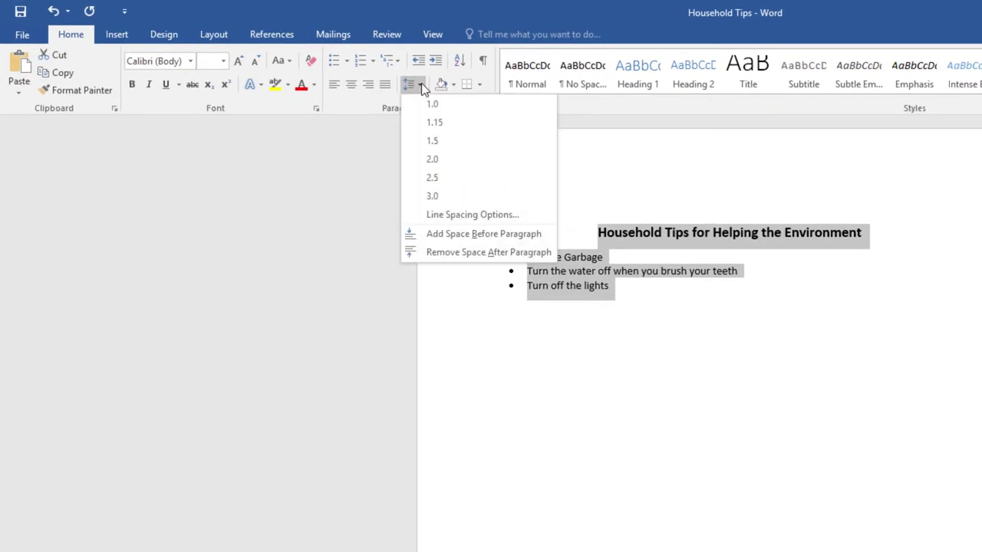
pyautogui.click(440, 159)
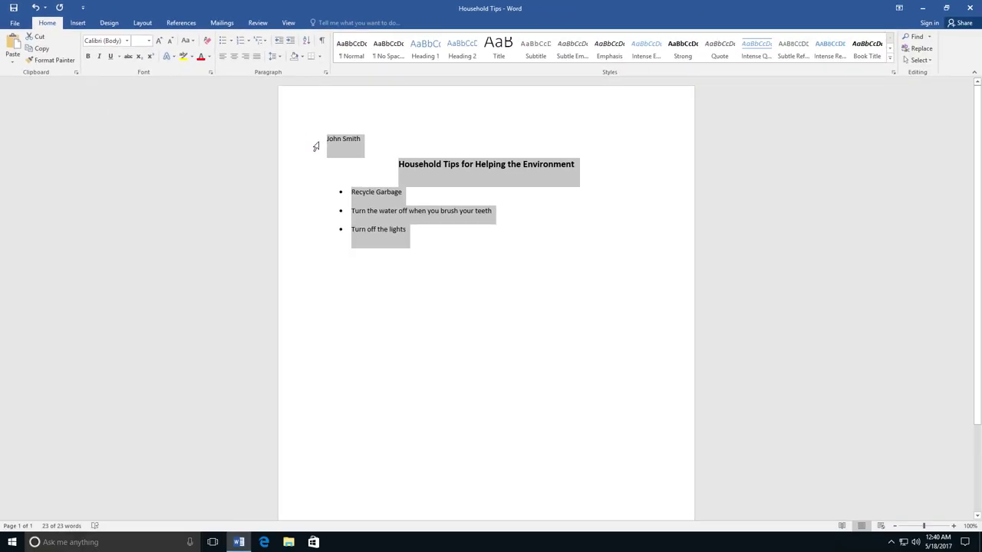
pyautogui.click(325, 142)
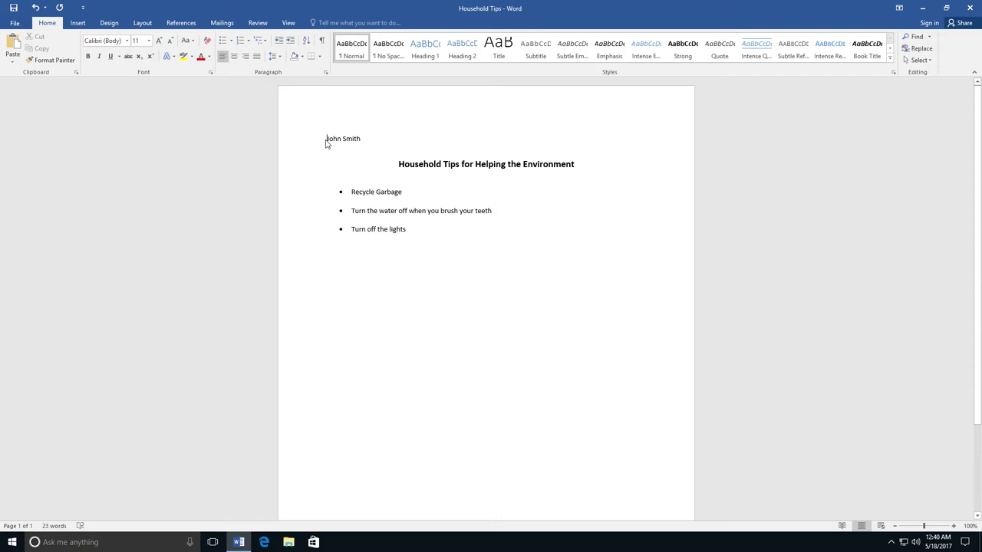
# - Save the document to the Desktop as the author's name followed by 'Household tips'
pyautogui.click(17, 24)
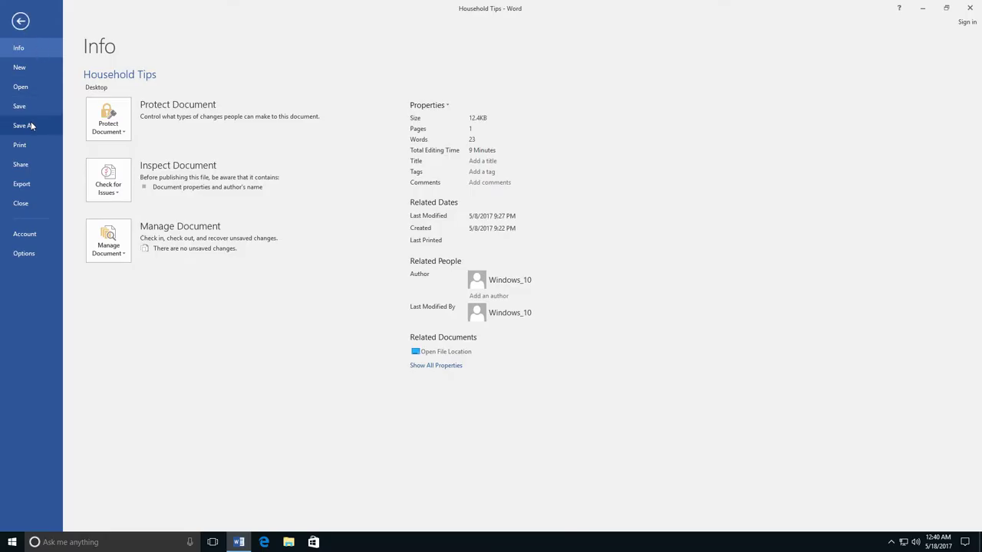
pyautogui.click(30, 125)
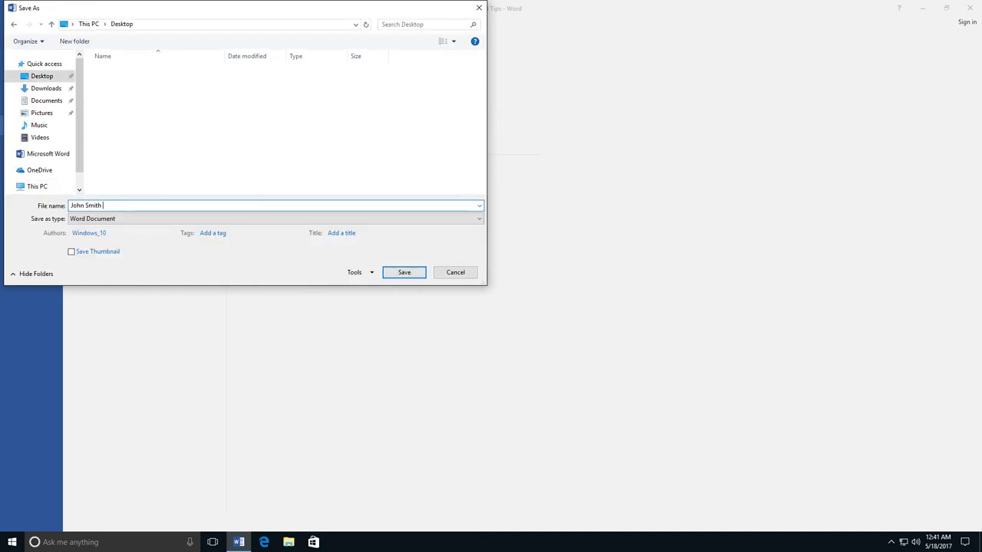
pyautogui.write('Household ti')
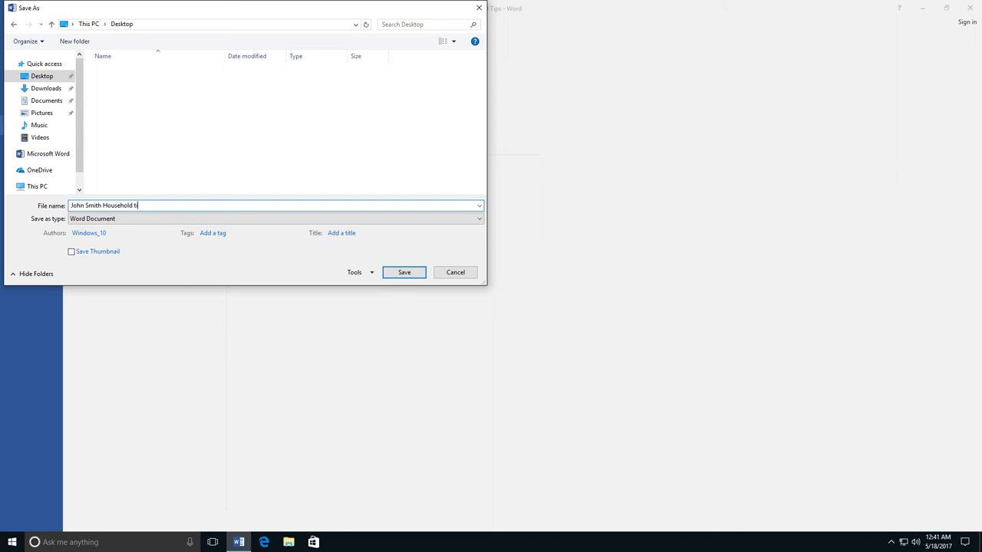
pyautogui.write('ps')
pyautogui.click(399, 275)
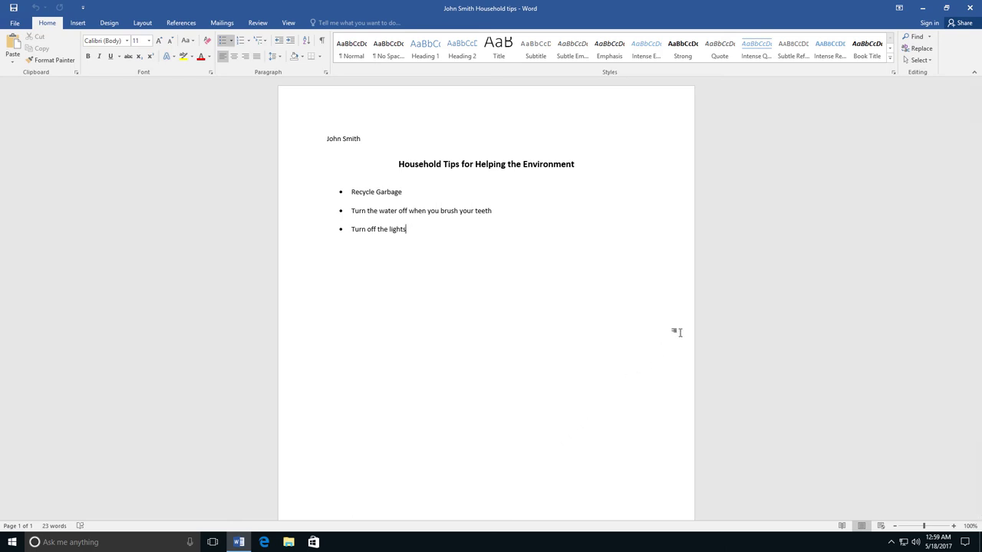
# - Close Word and reopen the saved Household tips file from the desktop
pyautogui.click(971, 7)
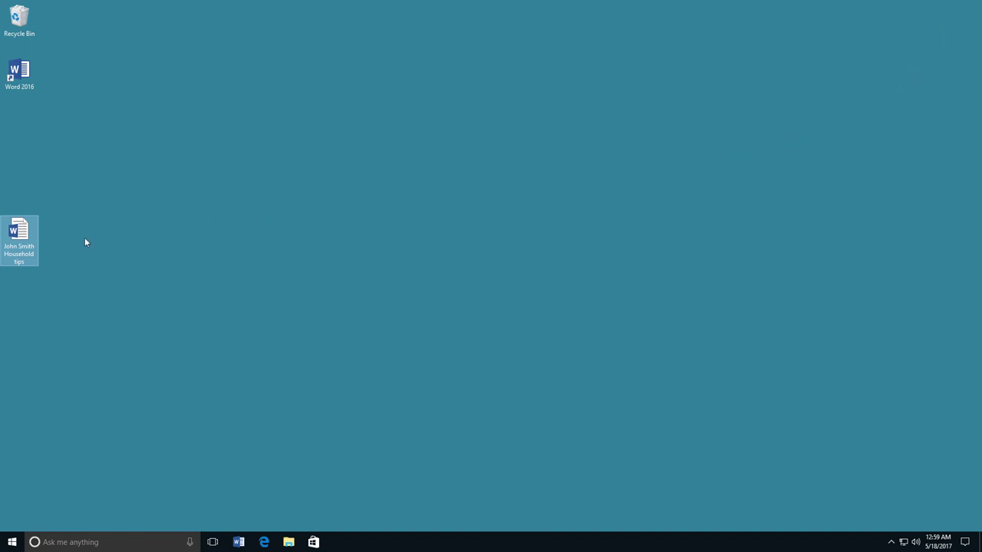
pyautogui.doubleClick(31, 229)
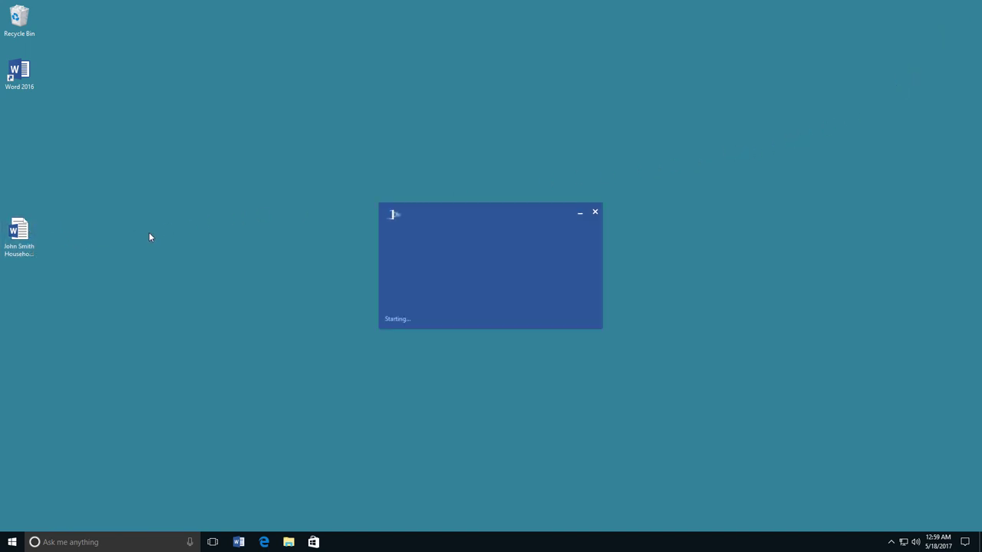